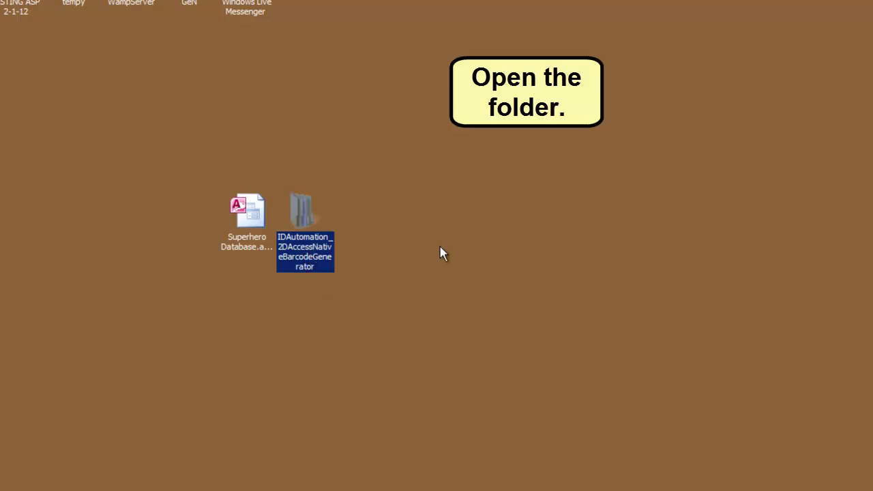
Step: Browse into the IDAutomation 2D barcode generator's VBA modules folder, then back out two levels
{"action": "double_click", "coordinate": [298, 209]}
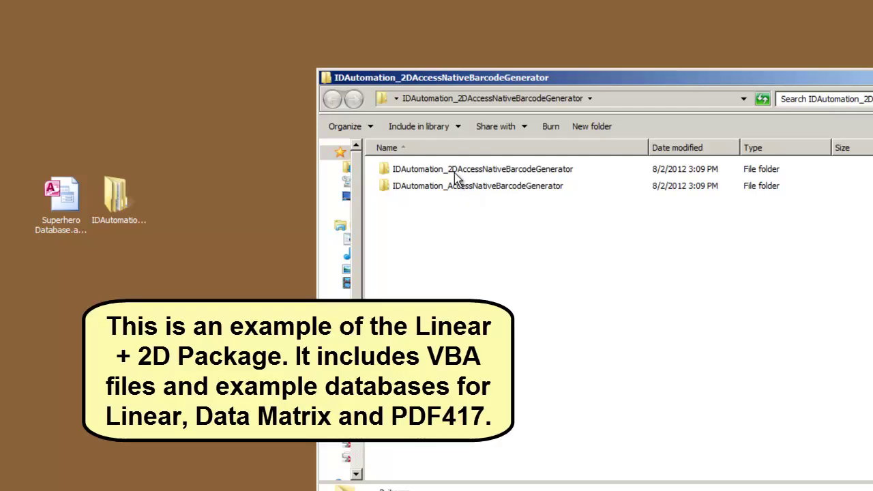
{"action": "double_click", "coordinate": [453, 170]}
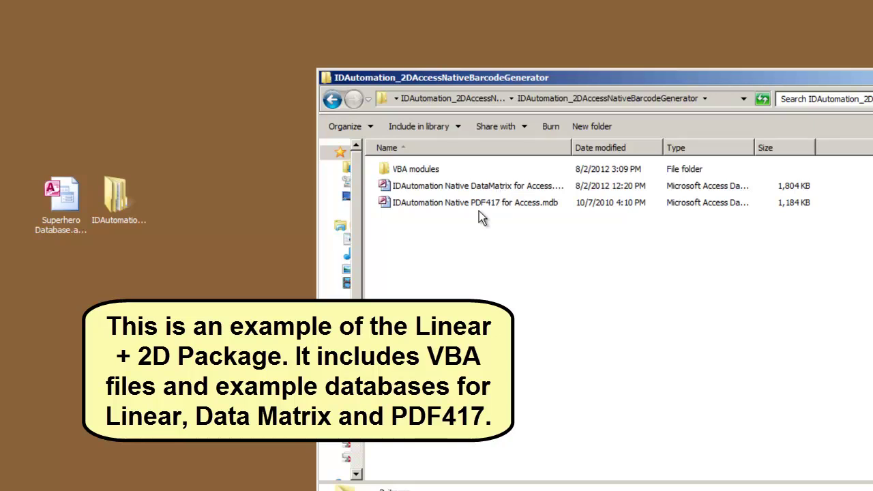
{"action": "double_click", "coordinate": [415, 171]}
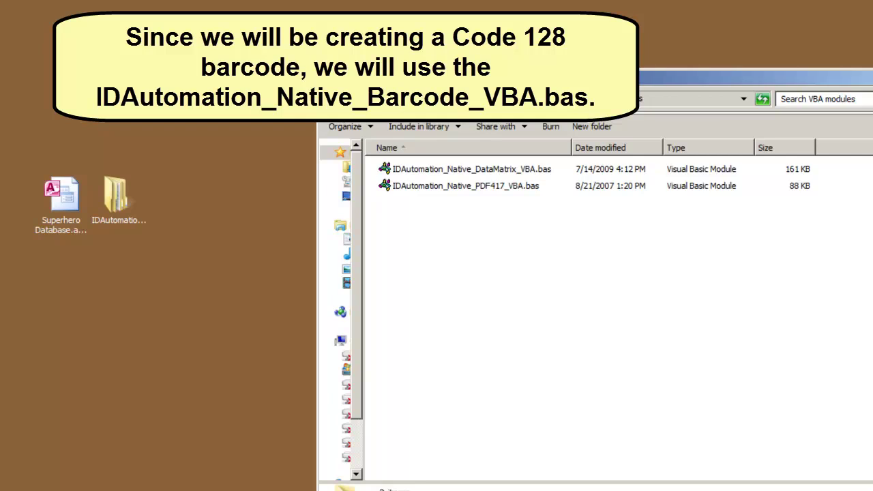
{"action": "key", "text": "BackSpace"}
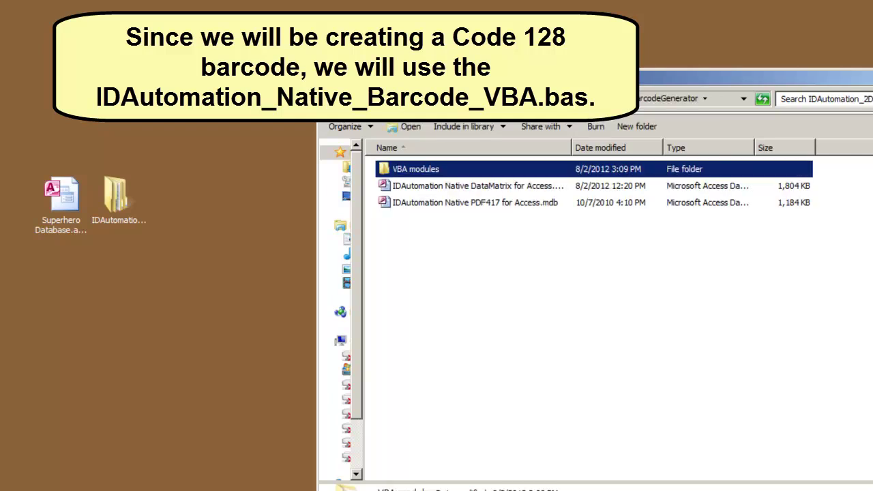
{"action": "key", "text": "BackSpace"}
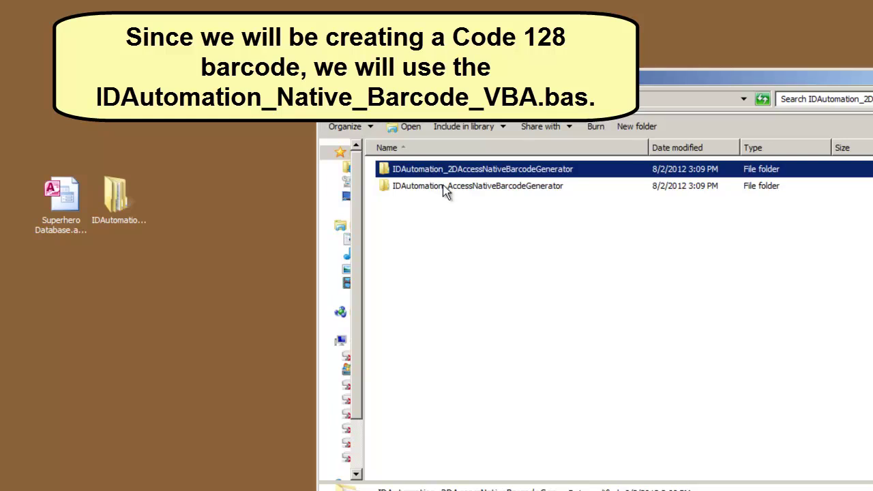
Step: Open the IDAutomation_AccessNativeBarcodeGenerator VBA modules folder, then close Explorer
{"action": "double_click", "coordinate": [444, 186]}
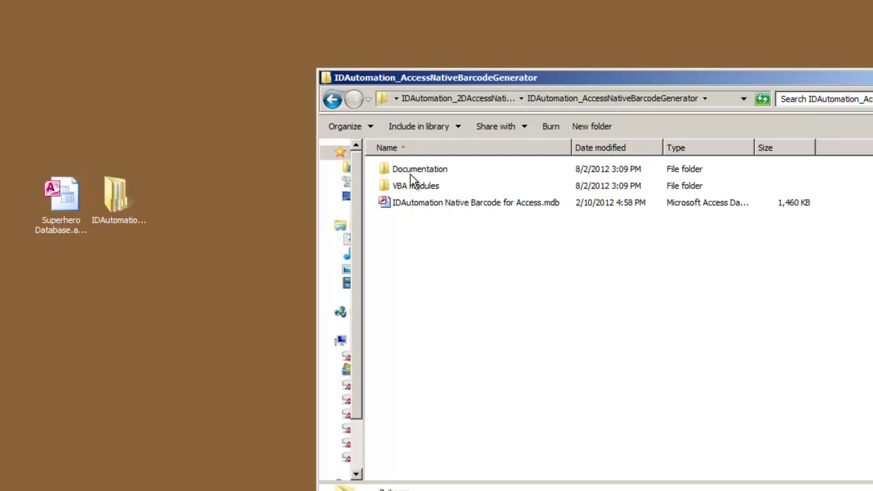
{"action": "double_click", "coordinate": [413, 187]}
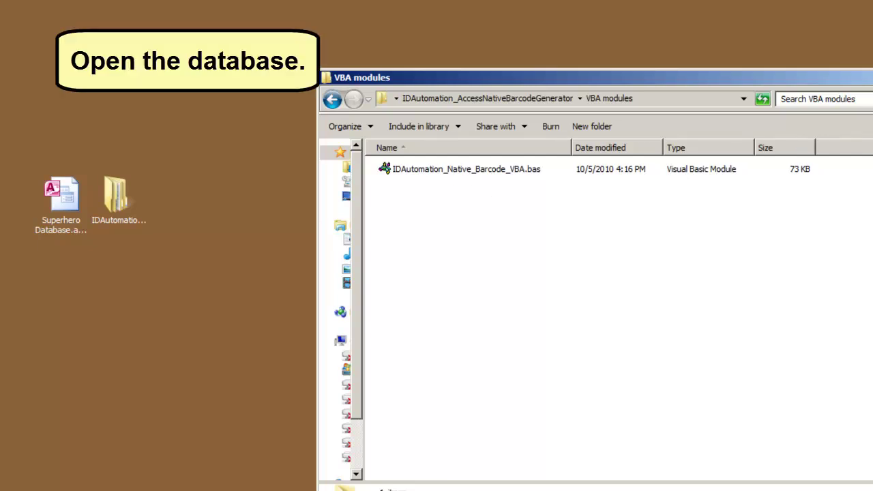
{"action": "key", "text": "alt+F4"}
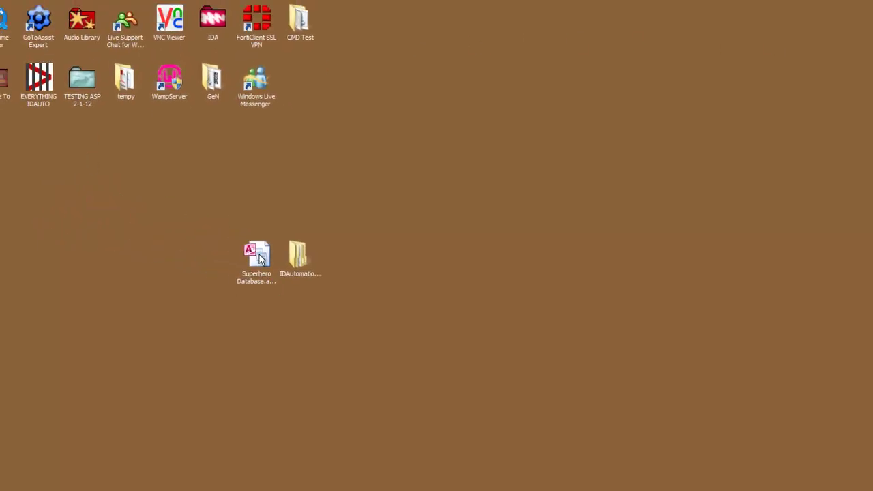
Step: Open the Superhero Database, view the Superhero table's eight heroes, then close the table
{"action": "double_click", "coordinate": [263, 255]}
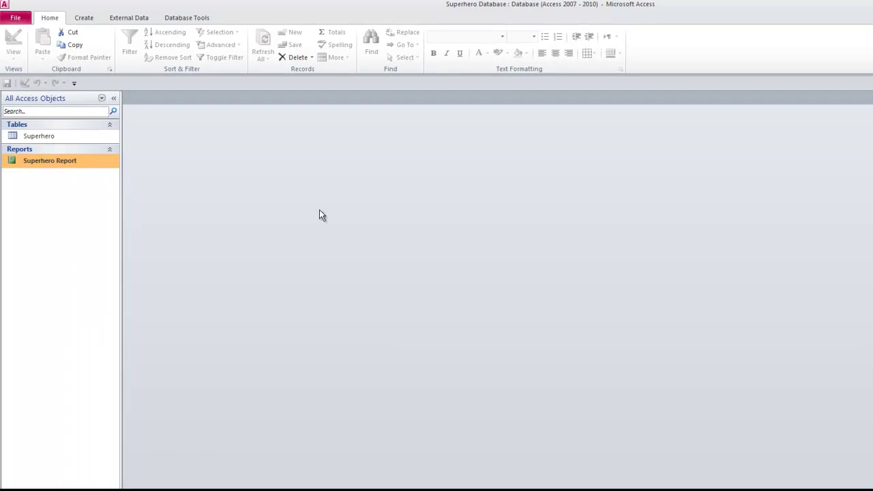
{"action": "double_click", "coordinate": [49, 137]}
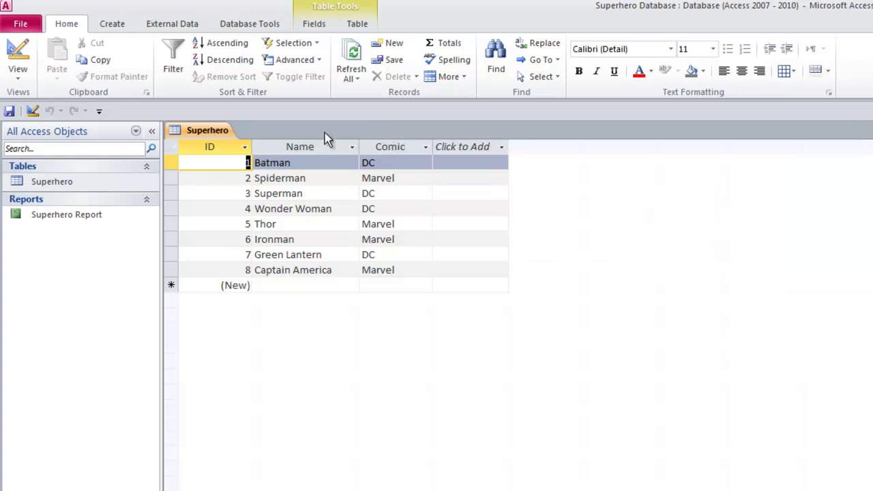
{"action": "right_click", "coordinate": [214, 131]}
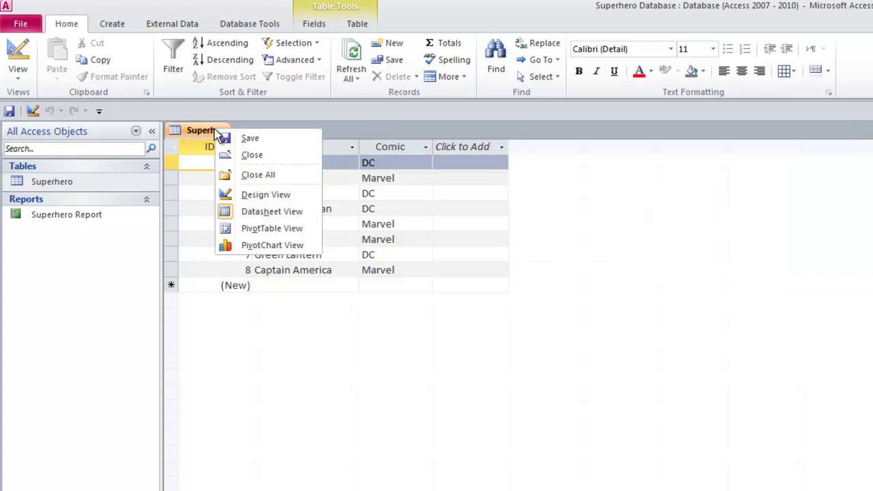
{"action": "left_click", "coordinate": [252, 157]}
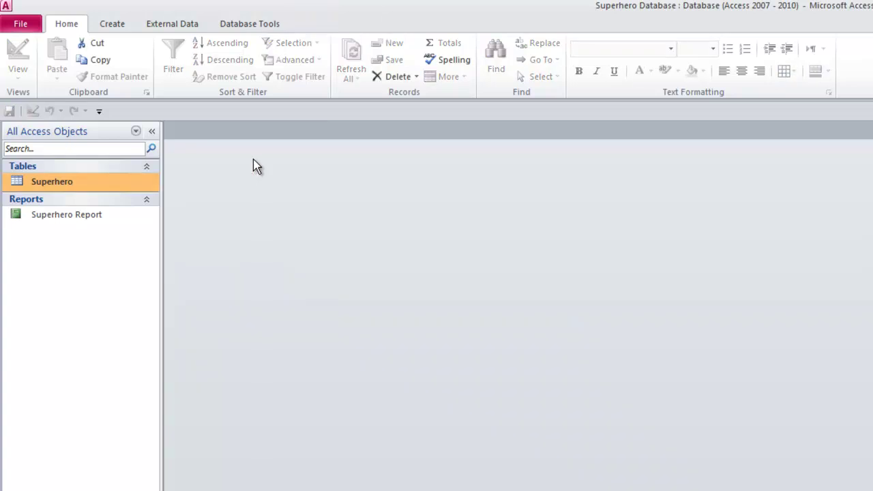
Step: Open the Superhero Report and scroll through its hero ID, name and comic rows
{"action": "double_click", "coordinate": [78, 218]}
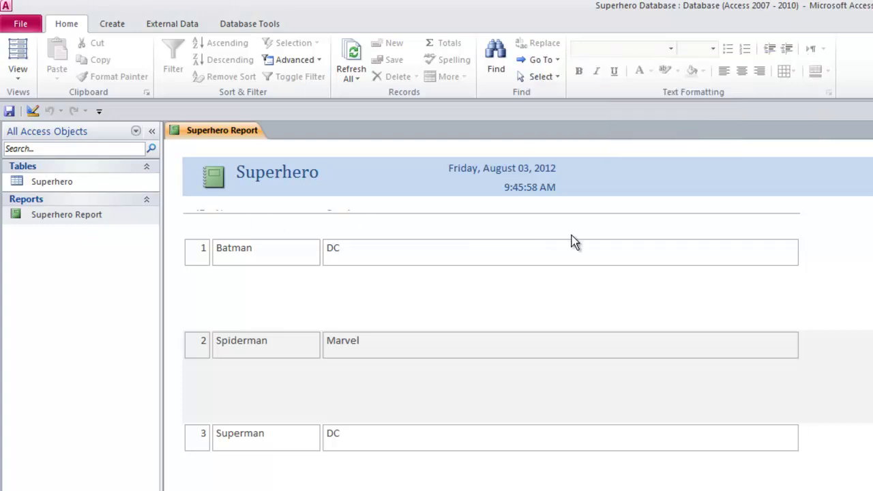
{"action": "scroll", "coordinate": [627, 263], "scroll_direction": "down", "scroll_amount": 1}
{"action": "scroll", "coordinate": [628, 262], "scroll_direction": "down", "scroll_amount": 1}
{"action": "scroll", "coordinate": [628, 263], "scroll_direction": "down", "scroll_amount": 2}
{"action": "scroll", "coordinate": [627, 262], "scroll_direction": "up", "scroll_amount": 1}
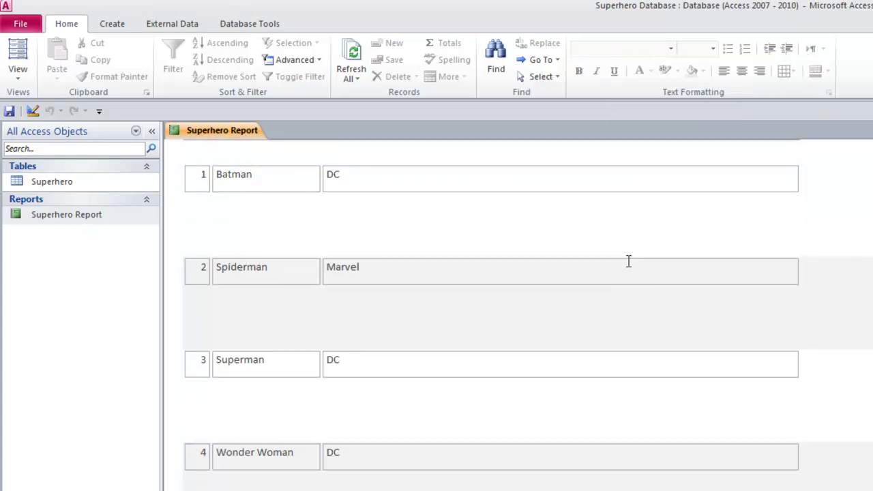
{"action": "scroll", "coordinate": [627, 262], "scroll_direction": "up", "scroll_amount": 2}
{"action": "scroll", "coordinate": [627, 262], "scroll_direction": "up", "scroll_amount": 1}
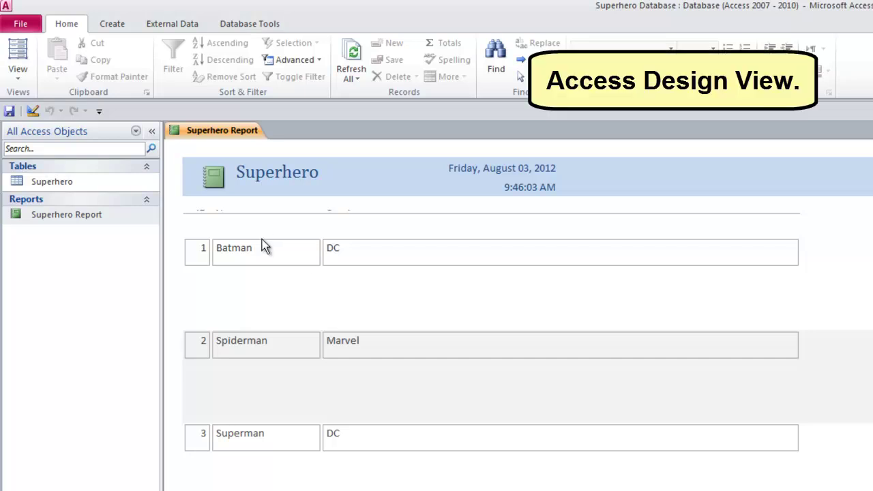
Step: In Design View, enlarge the report's Detail section and open its VBA code window
{"action": "left_click", "coordinate": [33, 111]}
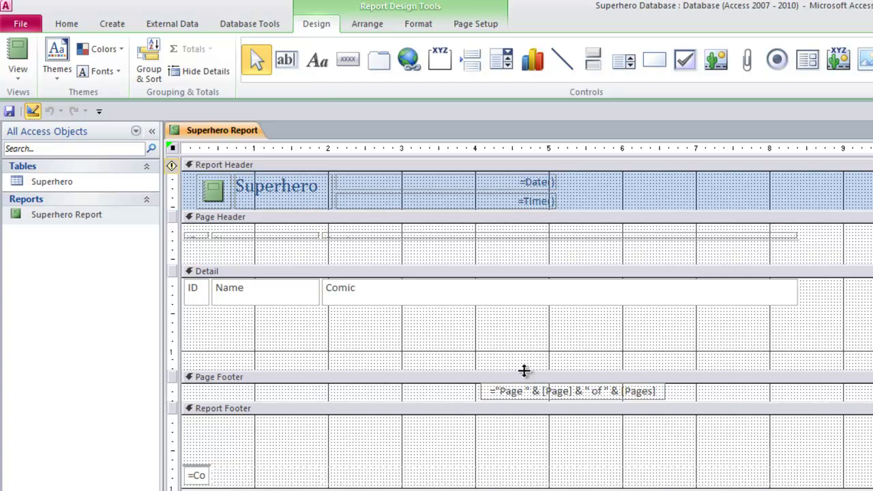
{"action": "left_click_drag", "start_coordinate": [524, 373], "coordinate": [522, 384]}
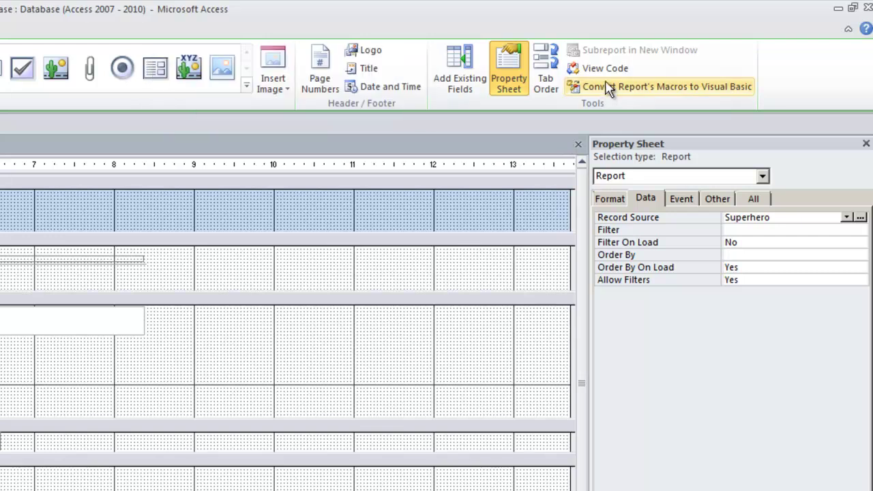
{"action": "left_click", "coordinate": [606, 71]}
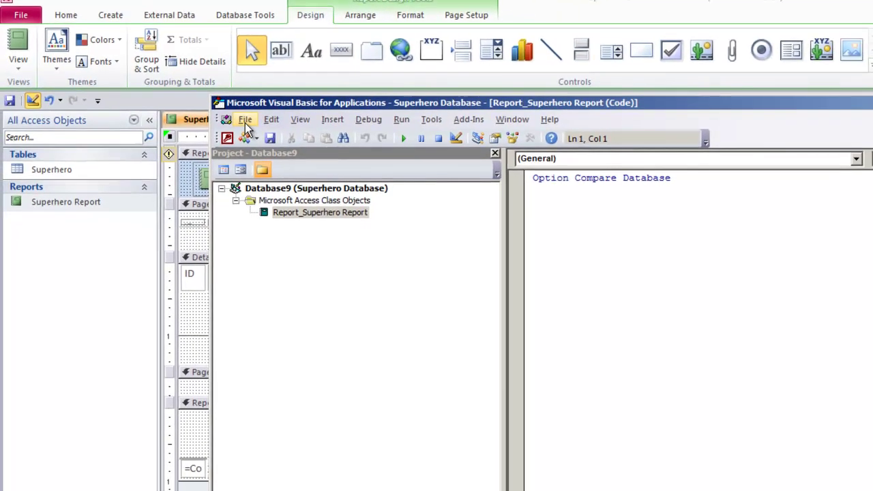
Step: Import IDAutomation_Native_Barcode_VBA.bas from the Desktop IDAutomation VBA modules folder
{"action": "left_click", "coordinate": [245, 121]}
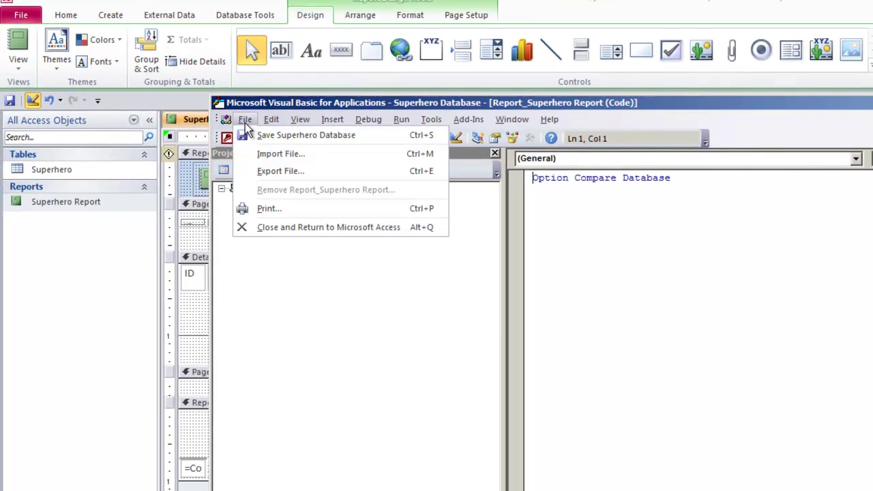
{"action": "left_click", "coordinate": [261, 152]}
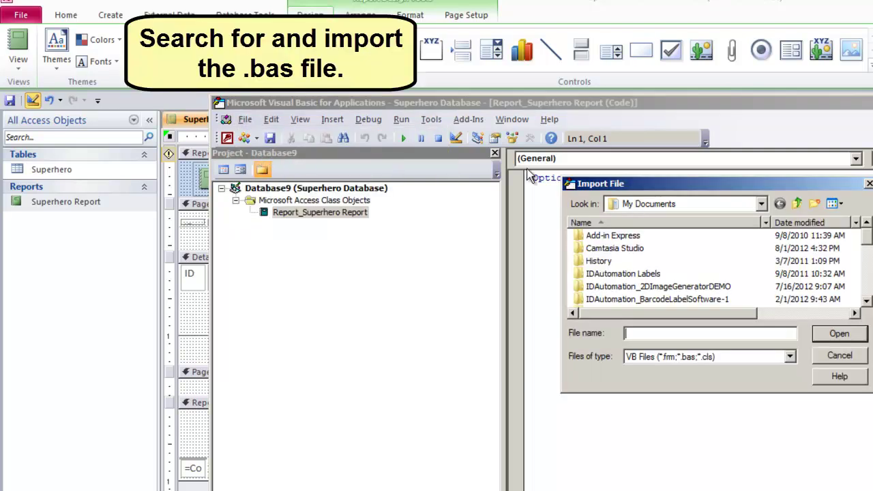
{"action": "left_click", "coordinate": [764, 204]}
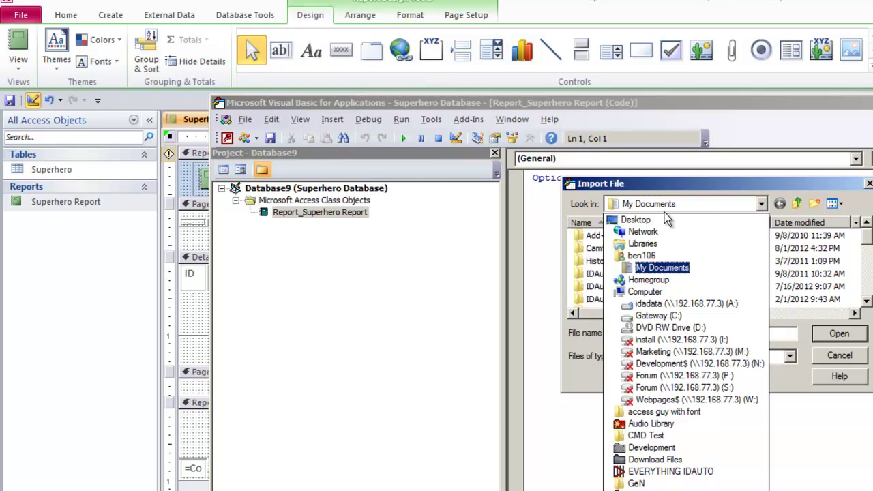
{"action": "left_click", "coordinate": [646, 216]}
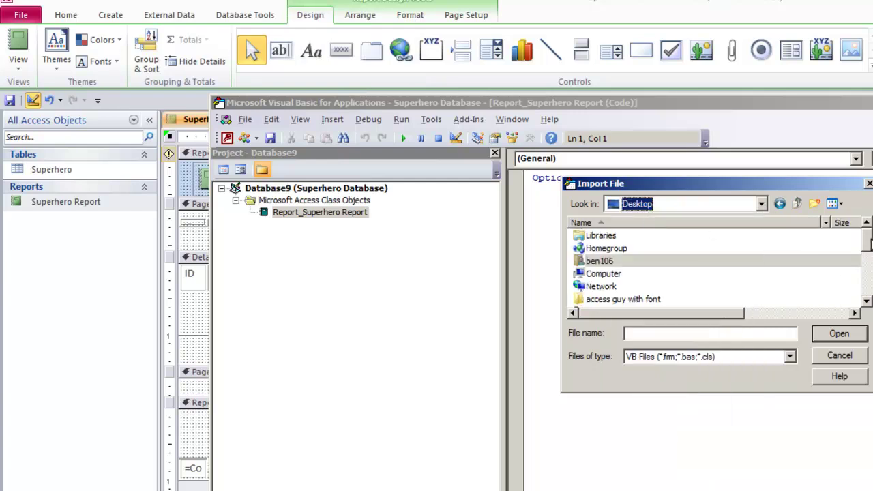
{"action": "scroll", "coordinate": [716, 266], "scroll_direction": "down", "scroll_amount": 3}
{"action": "scroll", "coordinate": [716, 266], "scroll_direction": "down", "scroll_amount": 1}
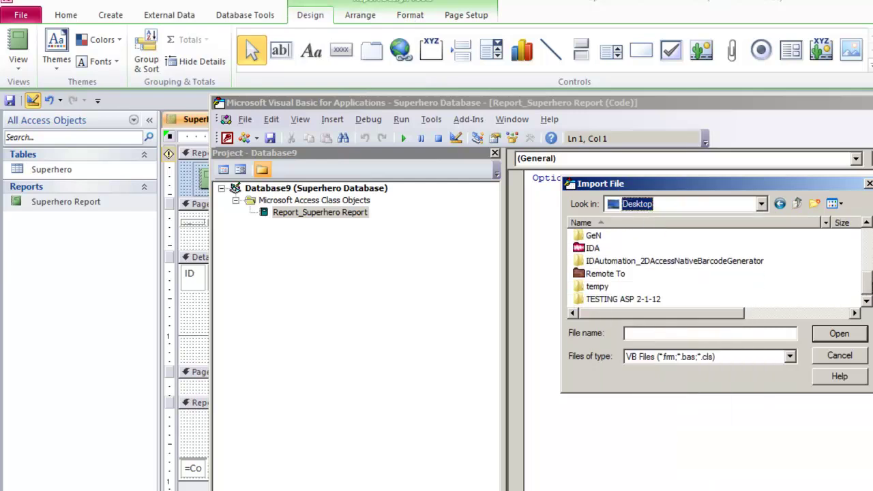
{"action": "double_click", "coordinate": [711, 264]}
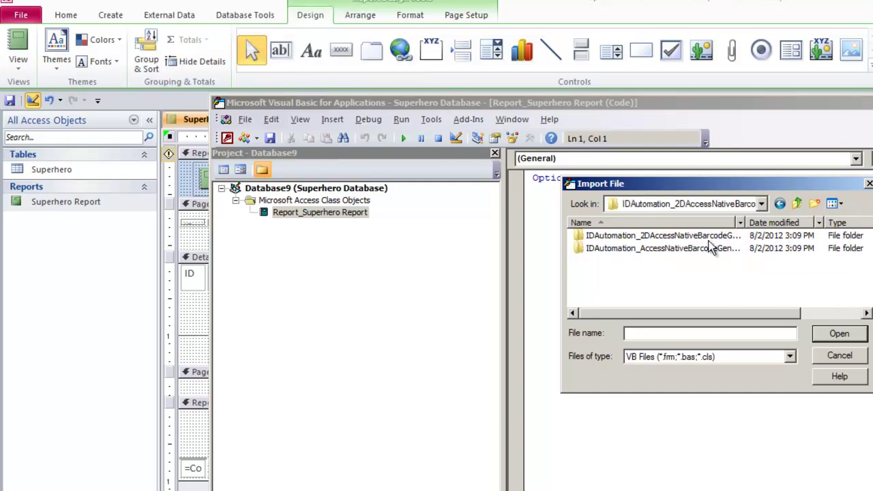
{"action": "double_click", "coordinate": [660, 248]}
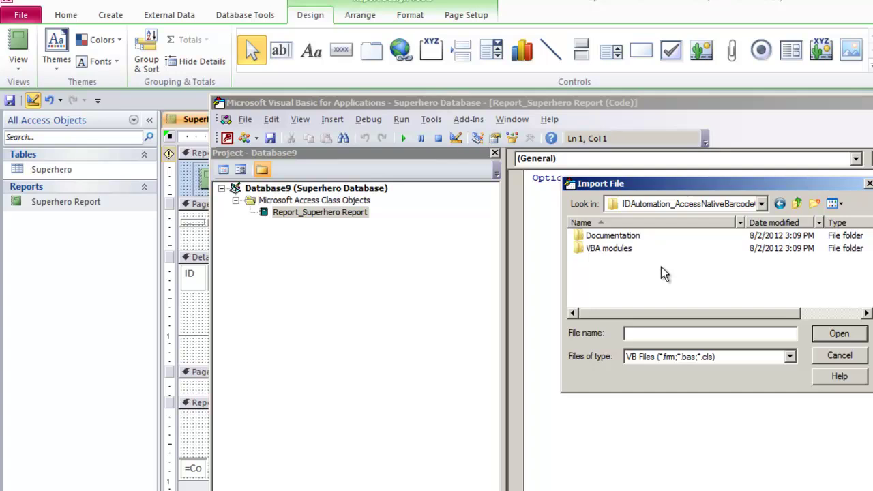
{"action": "double_click", "coordinate": [606, 249]}
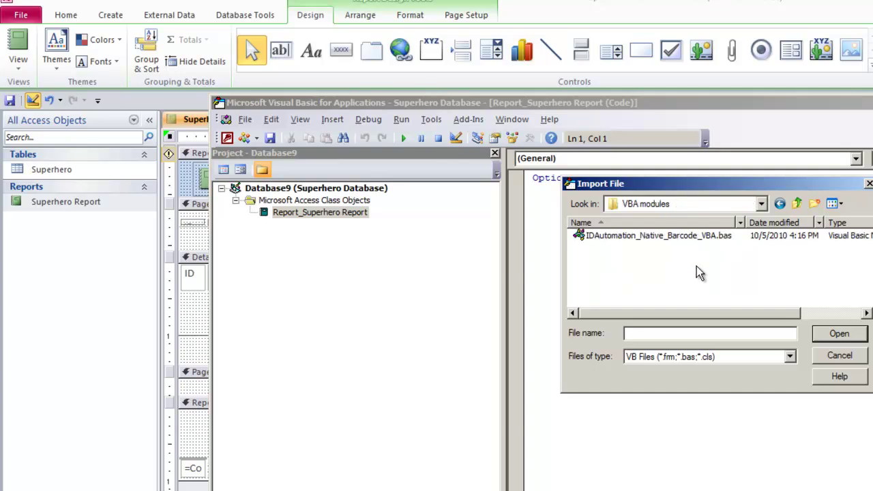
{"action": "double_click", "coordinate": [689, 237]}
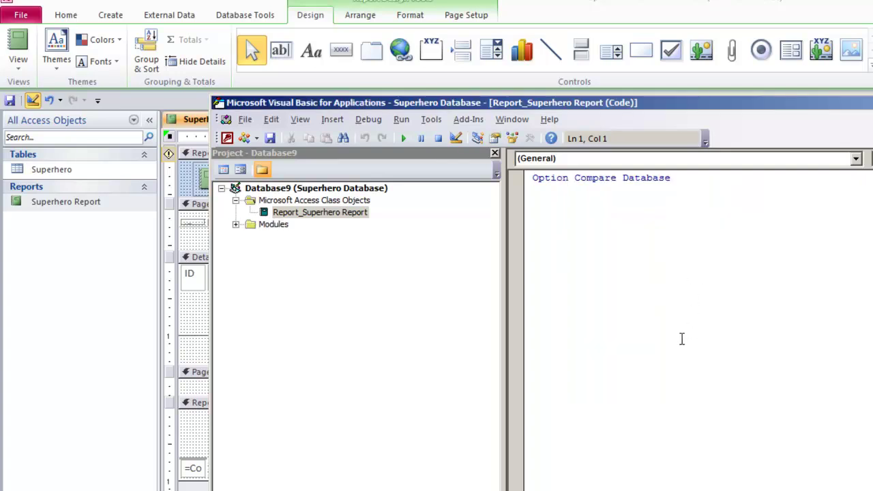
Step: Expand Modules and scroll through the imported IDAutomation barcode module's code
{"action": "left_click", "coordinate": [235, 224]}
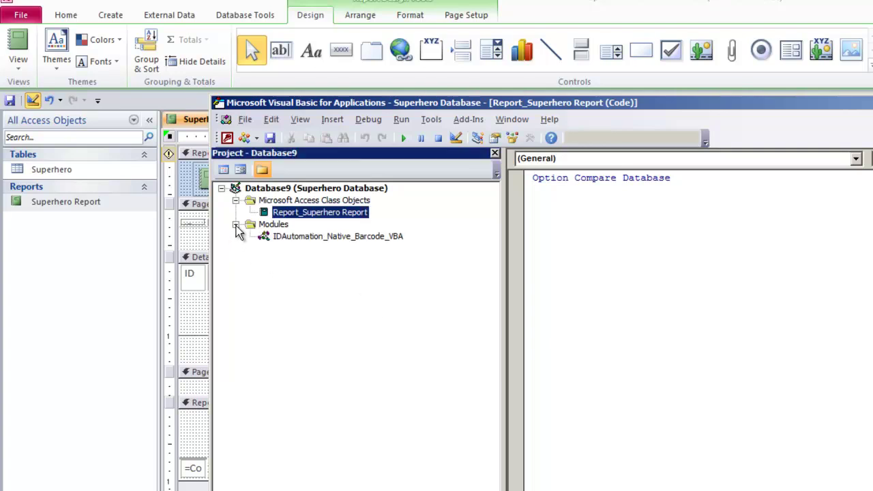
{"action": "double_click", "coordinate": [360, 239]}
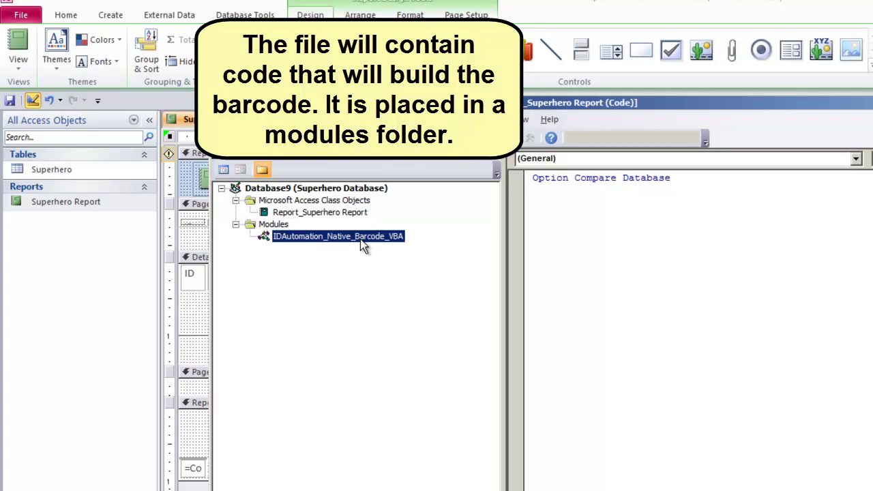
{"action": "scroll", "coordinate": [702, 327], "scroll_direction": "down", "scroll_amount": 4}
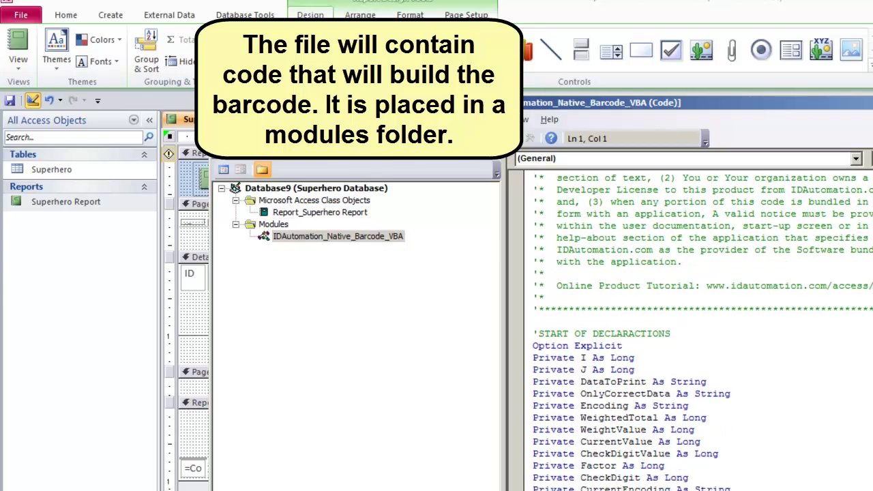
{"action": "scroll", "coordinate": [702, 327], "scroll_direction": "down", "scroll_amount": 2}
{"action": "scroll", "coordinate": [703, 328], "scroll_direction": "down", "scroll_amount": 1}
{"action": "scroll", "coordinate": [703, 327], "scroll_direction": "down", "scroll_amount": 3}
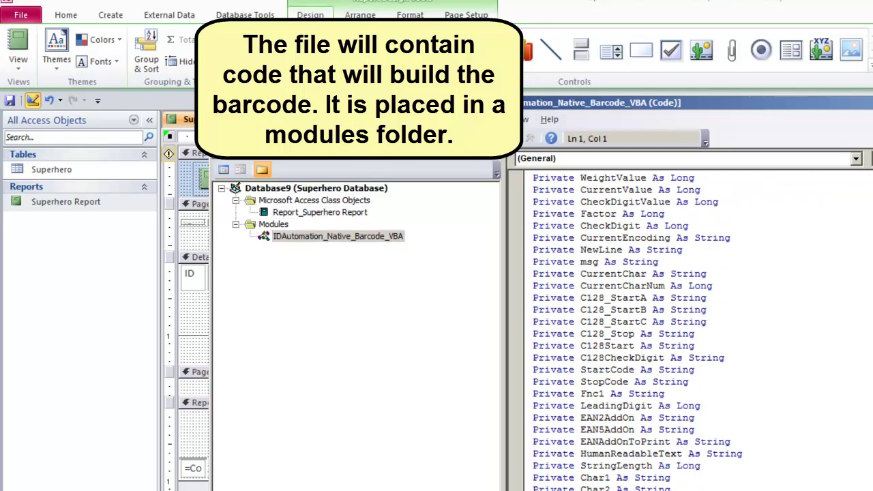
{"action": "scroll", "coordinate": [703, 327], "scroll_direction": "down", "scroll_amount": 3}
{"action": "scroll", "coordinate": [702, 328], "scroll_direction": "up", "scroll_amount": 3}
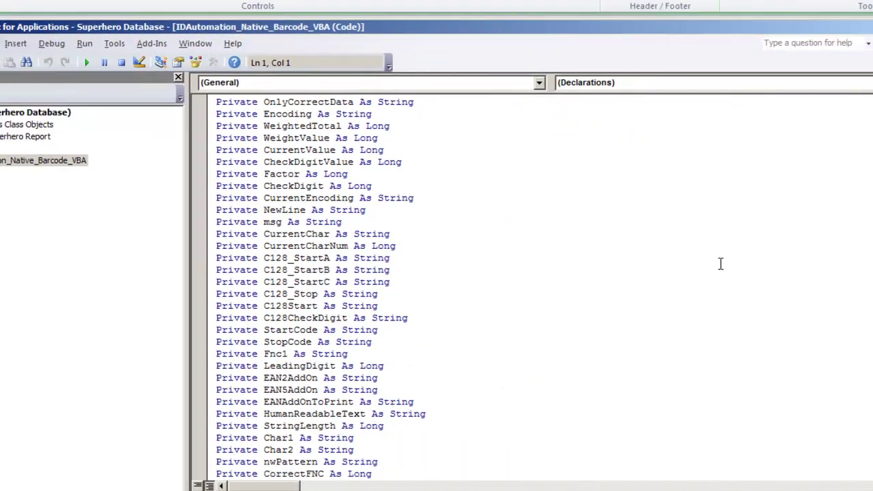
{"action": "scroll", "coordinate": [702, 327], "scroll_direction": "up", "scroll_amount": 3}
{"action": "mouse_move", "coordinate": [814, 101]}
{"action": "left_mouse_down"}
{"action": "mouse_move", "coordinate": [818, 109]}
{"action": "mouse_move", "coordinate": [816, 83]}
{"action": "left_mouse_up"}
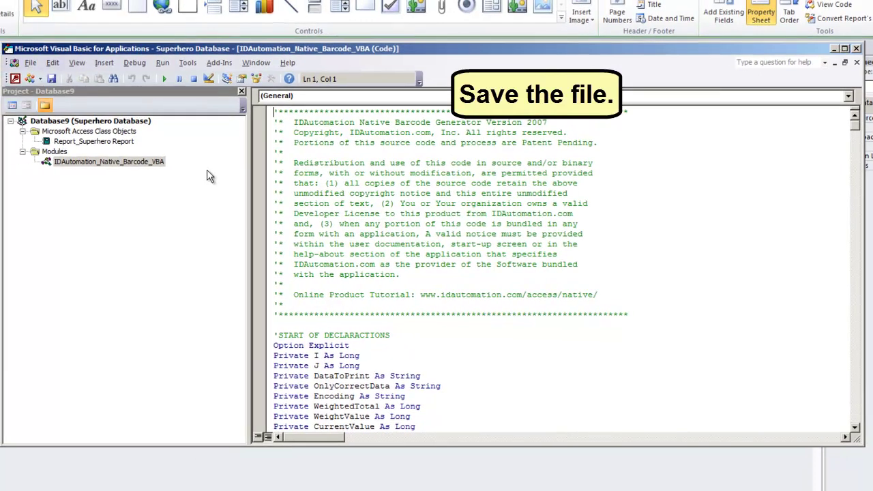
Step: Save the barcode module and Superhero Report, accepting the default module name
{"action": "left_click", "coordinate": [54, 80]}
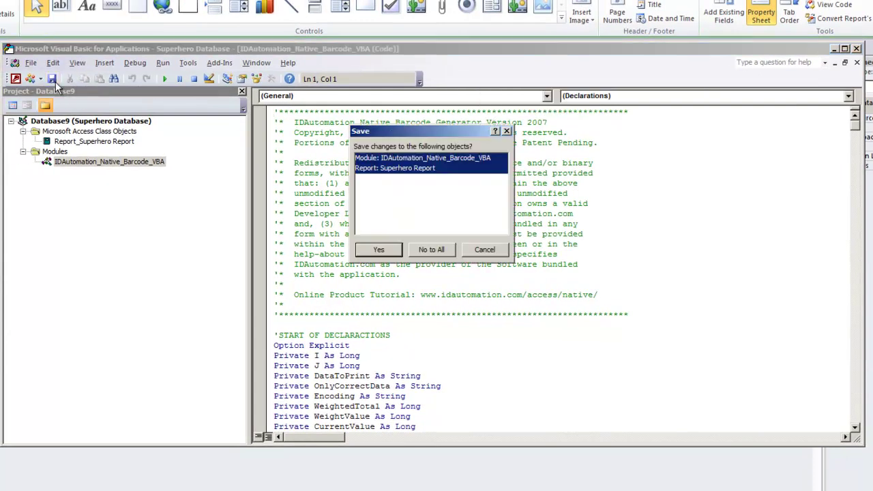
{"action": "left_click", "coordinate": [372, 251]}
{"action": "left_click", "coordinate": [419, 206]}
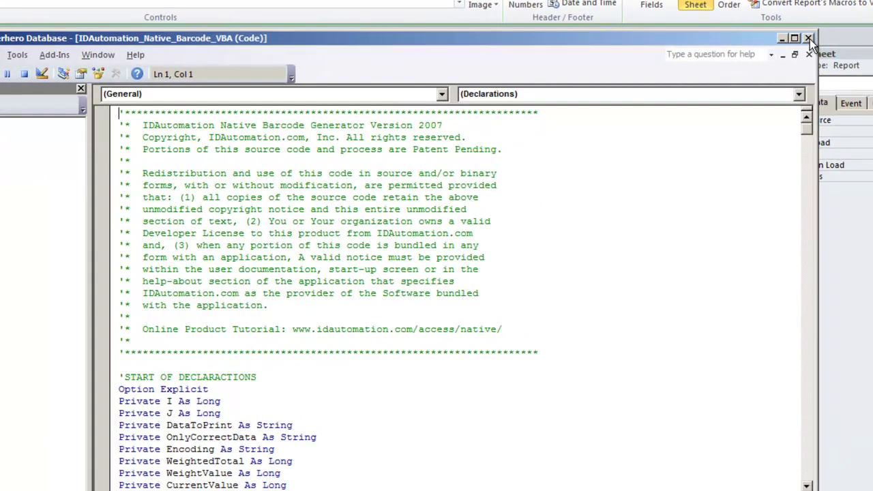
Step: Back in report design, draw an unbound text box in the Detail section, shifted right
{"action": "left_click", "coordinate": [810, 39]}
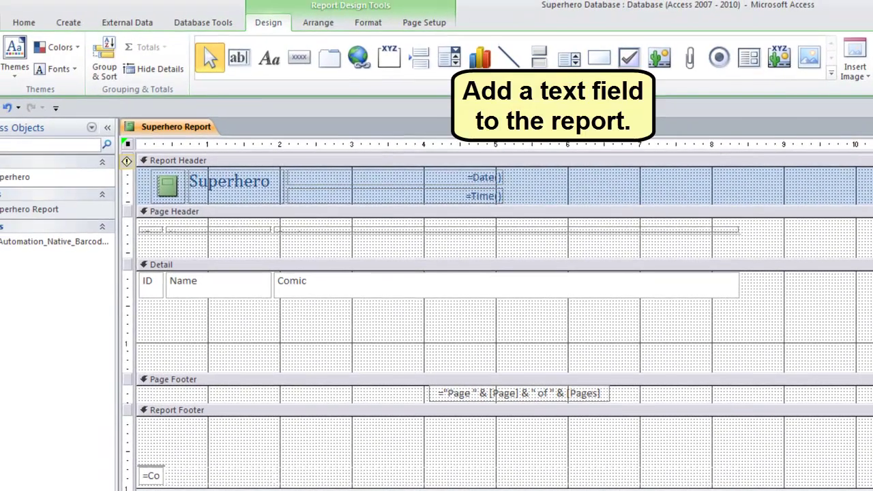
{"action": "left_click", "coordinate": [240, 61]}
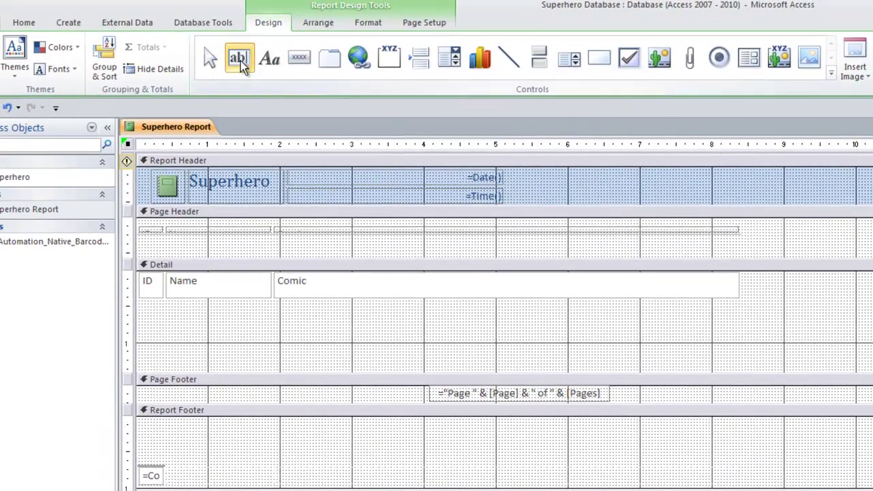
{"action": "left_click_drag", "start_coordinate": [348, 318], "coordinate": [547, 356]}
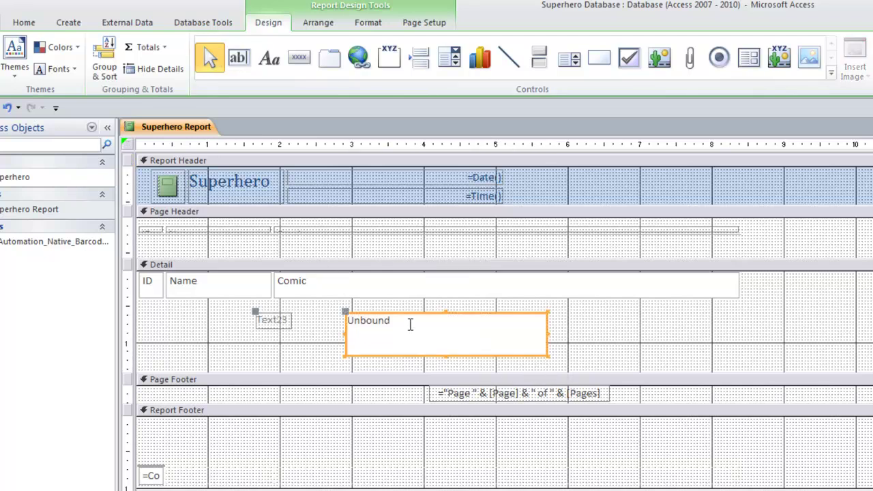
{"action": "left_click_drag", "start_coordinate": [398, 312], "coordinate": [512, 313]}
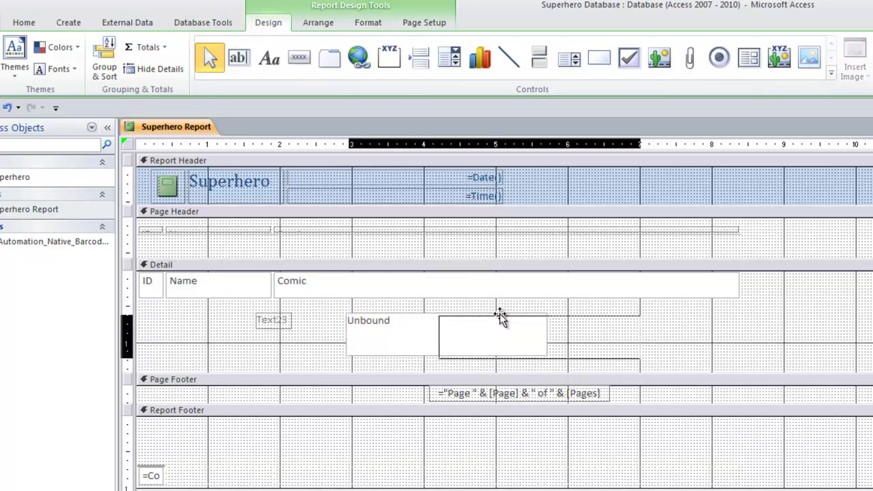
Step: Rename the Text23 text box's label to 'Name:'
{"action": "left_click", "coordinate": [402, 318]}
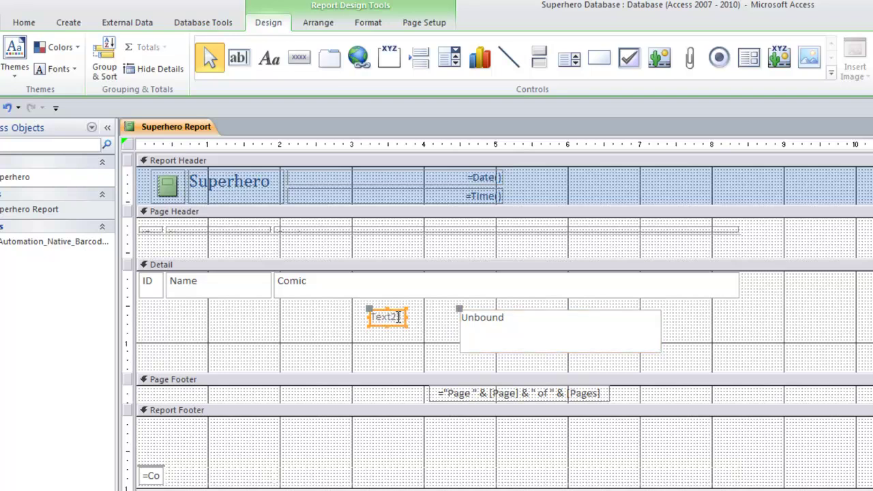
{"action": "double_click", "coordinate": [395, 317]}
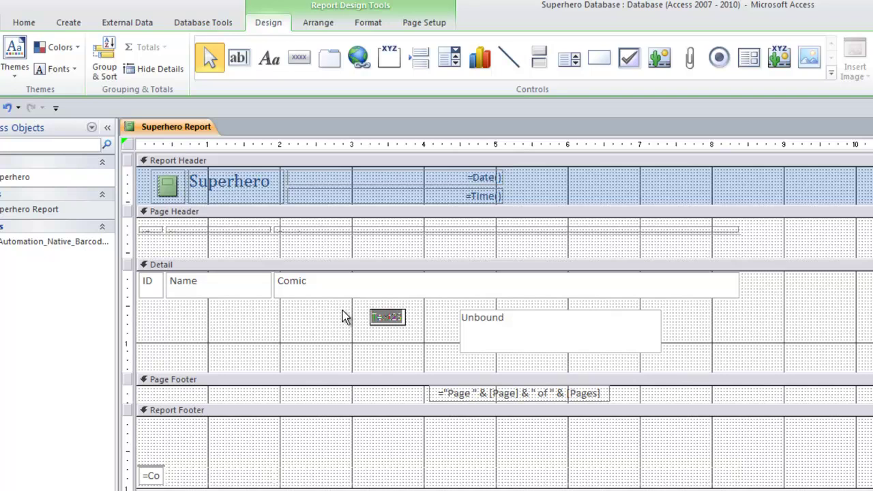
{"action": "type", "text": "B"}
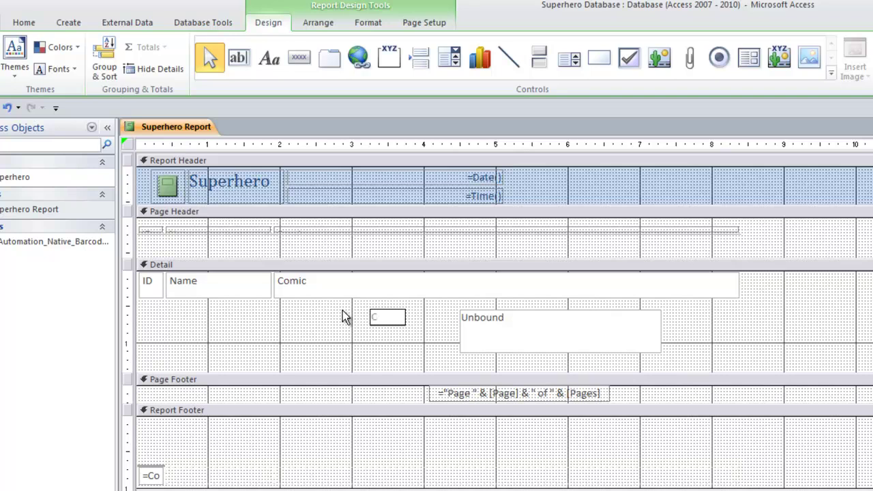
{"action": "type", "text": "arc"}
{"action": "key", "text": "BackSpace"}
{"action": "key", "text": "BackSpace"}
{"action": "key", "text": "BackSpace"}
{"action": "key", "text": "BackSpace"}
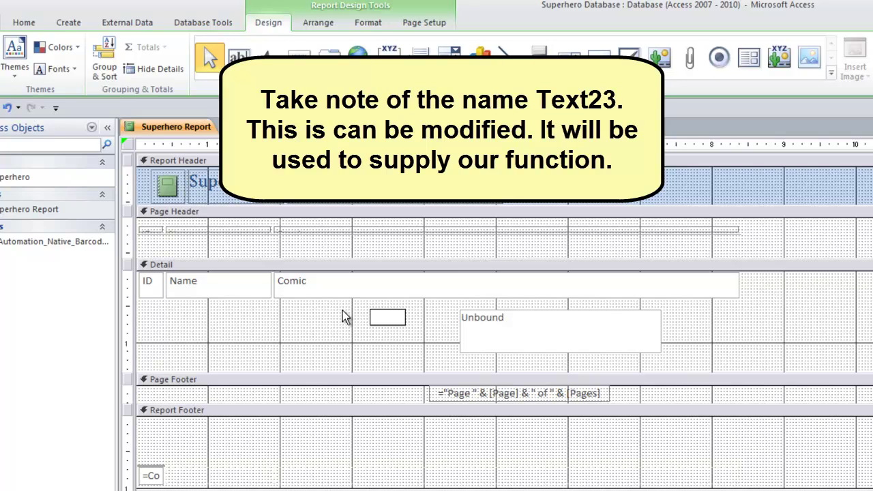
{"action": "type", "text": "ame"}
{"action": "type", "text": ":"}
{"action": "left_click", "coordinate": [520, 327]}
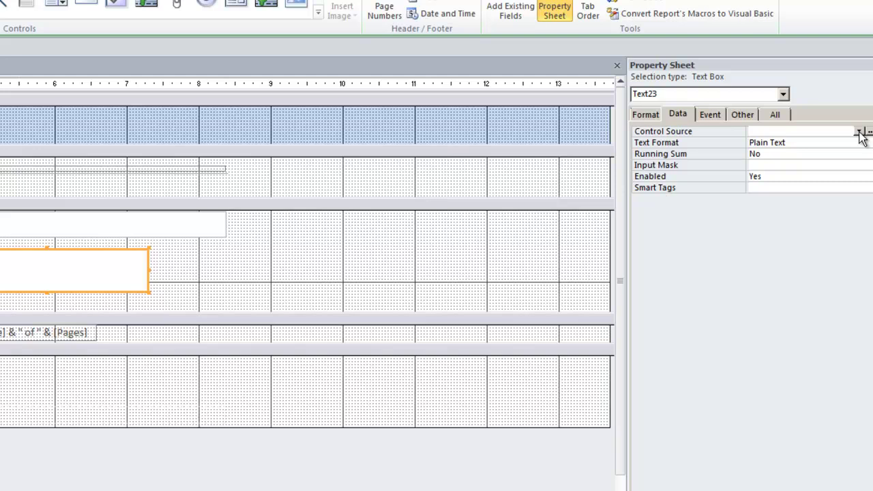
{"action": "left_click", "coordinate": [859, 131]}
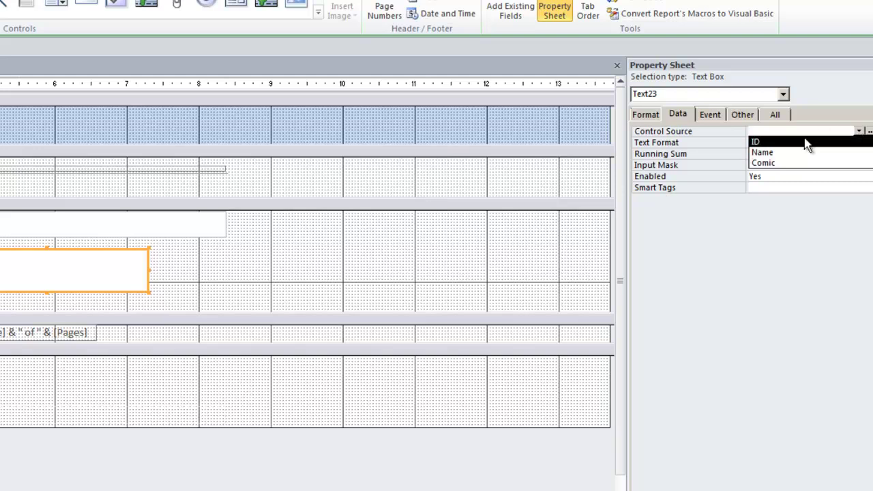
{"action": "left_click", "coordinate": [764, 152]}
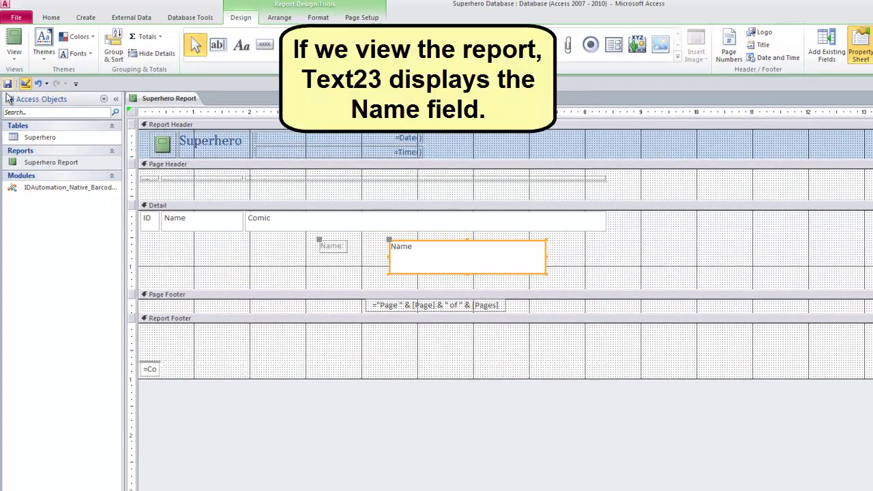
{"action": "left_click", "coordinate": [14, 43]}
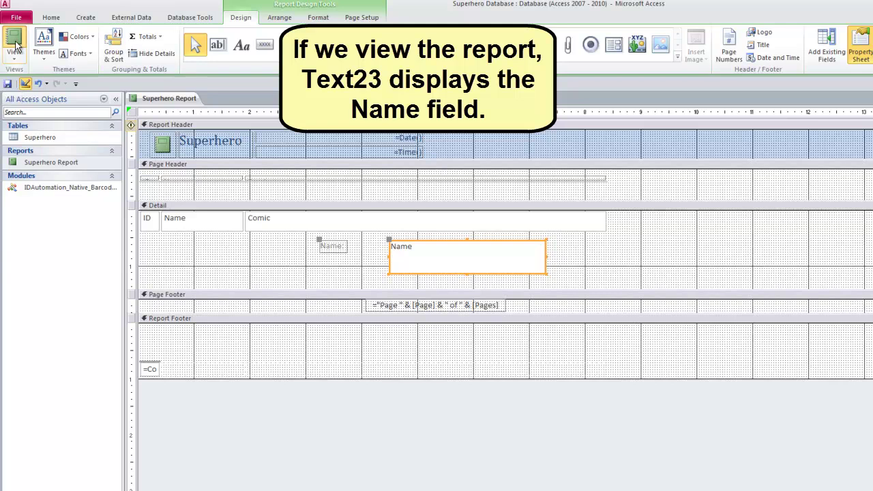
{"action": "scroll", "coordinate": [516, 366], "scroll_direction": "down", "scroll_amount": 3}
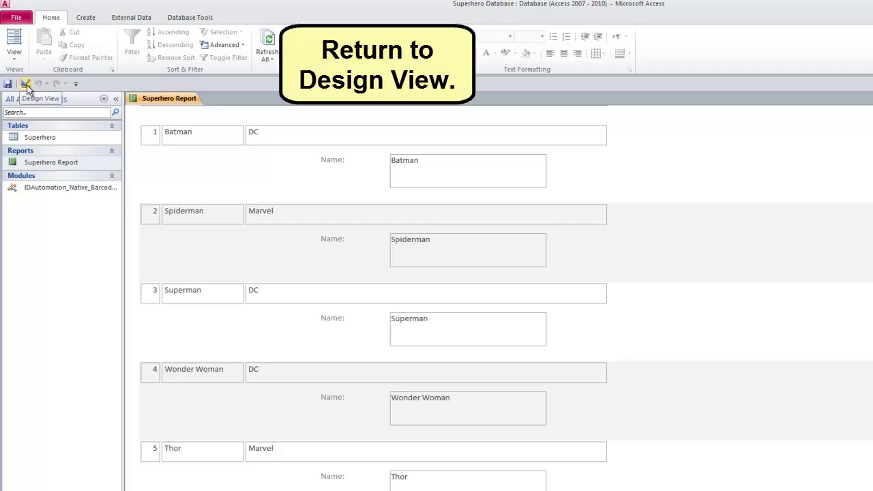
{"action": "left_click", "coordinate": [26, 85]}
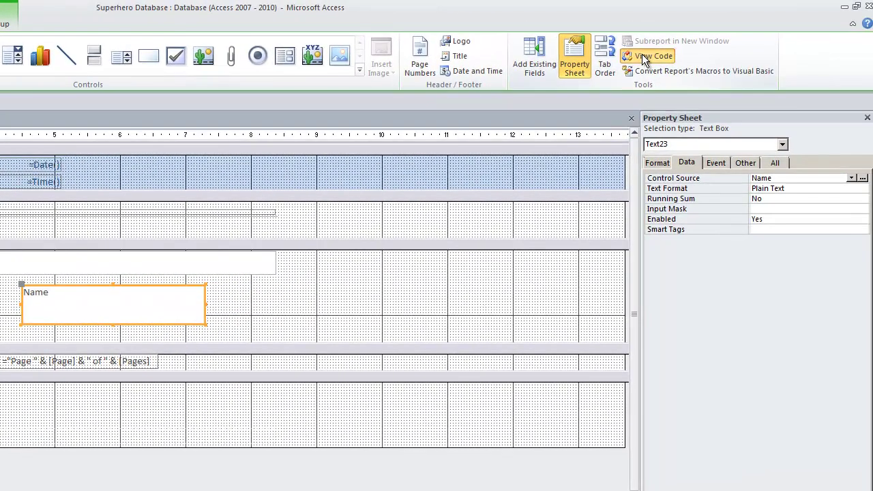
Step: Paste a Private Sub Detail_Print procedure into the report's code module
{"action": "left_click", "coordinate": [641, 55]}
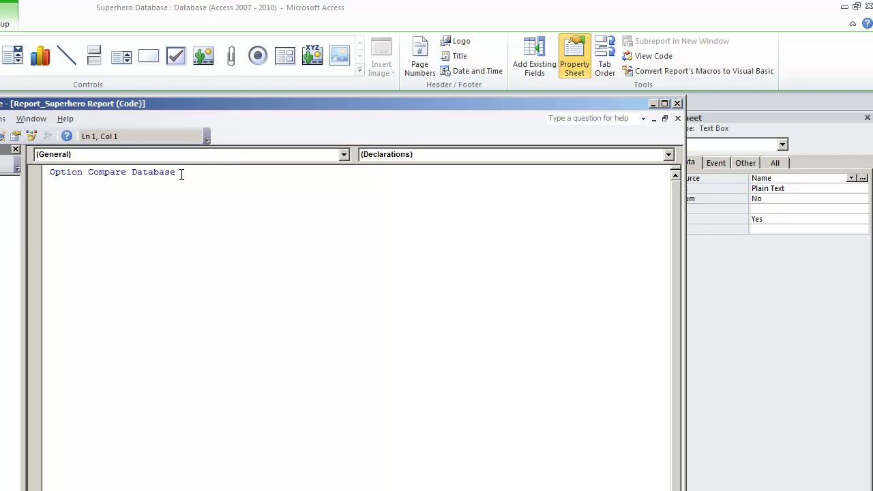
{"action": "left_click", "coordinate": [181, 175]}
{"action": "key", "text": "Return"}
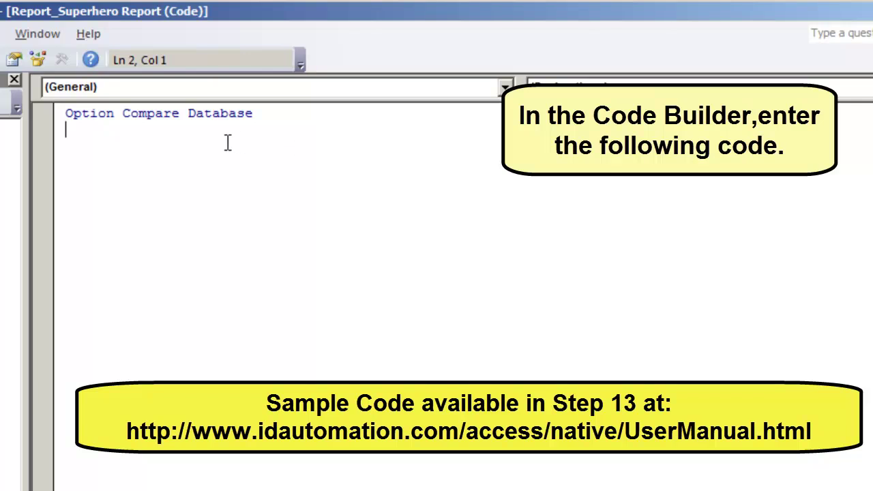
{"action": "right_click", "coordinate": [63, 136]}
{"action": "left_click", "coordinate": [128, 194]}
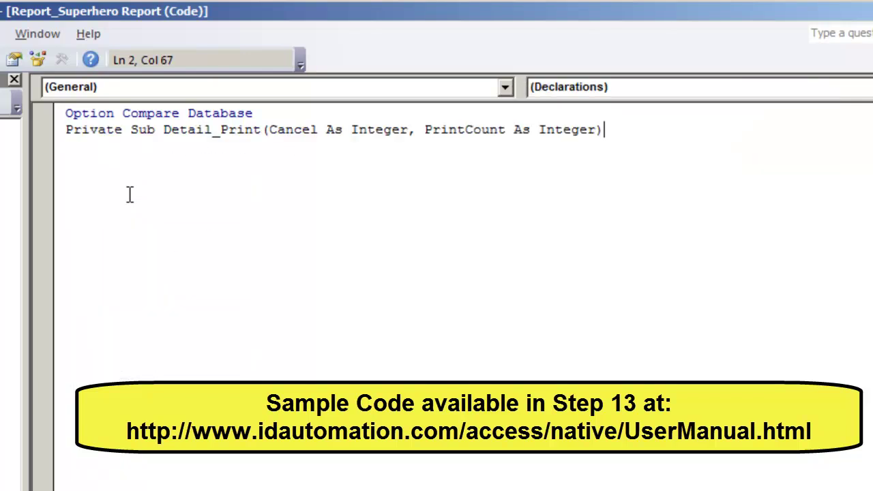
{"action": "key", "text": "Return"}
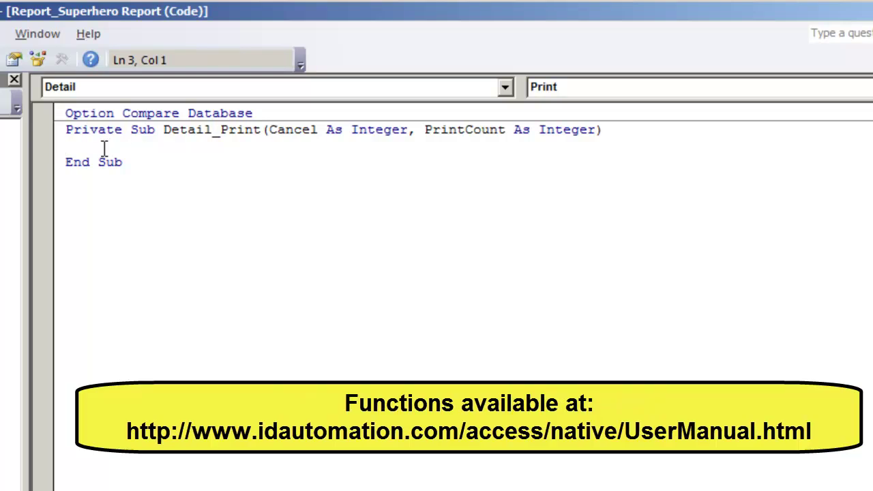
Step: Enter the line result = IDAutomation_NatG_C128(Text23,Me) inside Detail_Print
{"action": "type", "text": "resul"}
{"action": "type", "text": "t = "}
{"action": "type", "text": "0"}
{"action": "key", "text": "BackSpace"}
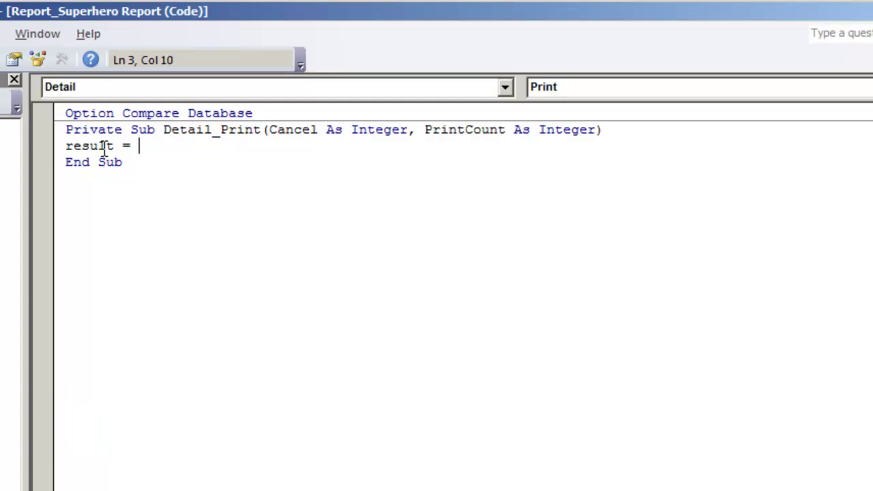
{"action": "type", "text": "IDa"}
{"action": "key", "text": "BackSpace"}
{"action": "type", "text": "Au"}
{"action": "type", "text": "tomation"}
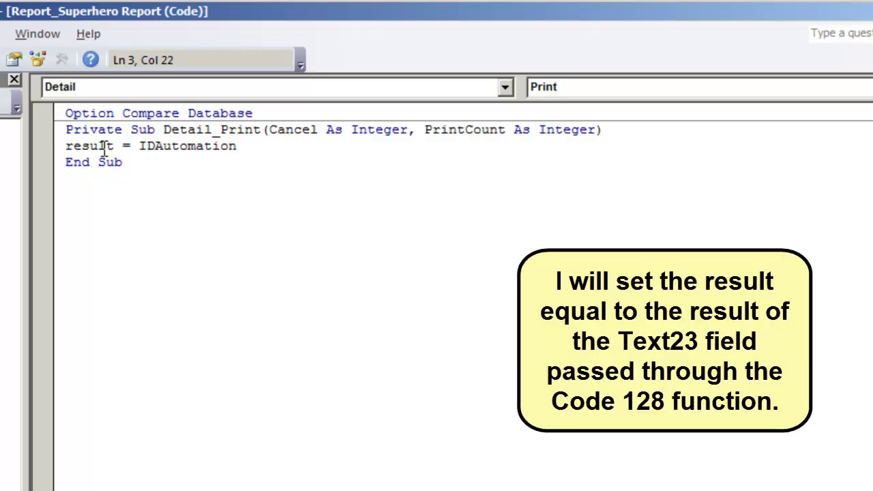
{"action": "type", "text": "_Nat"}
{"action": "type", "text": "G_"}
{"action": "type", "text": "C128"}
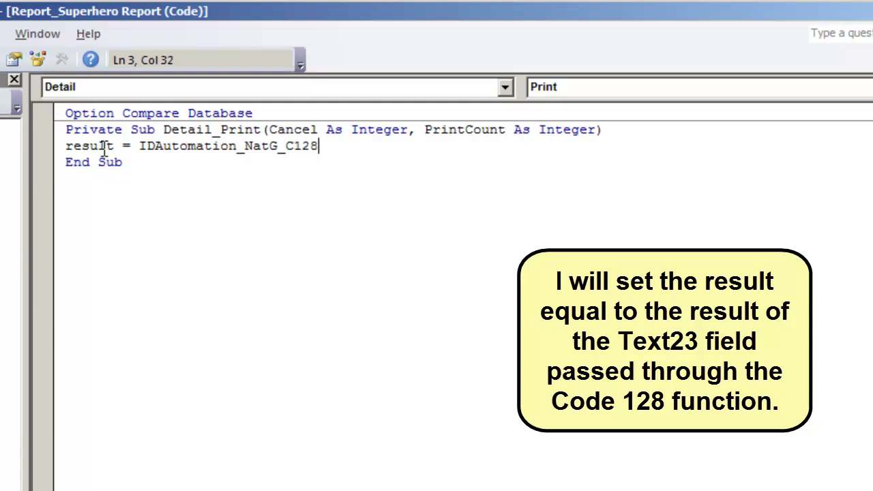
{"action": "type", "text": "("}
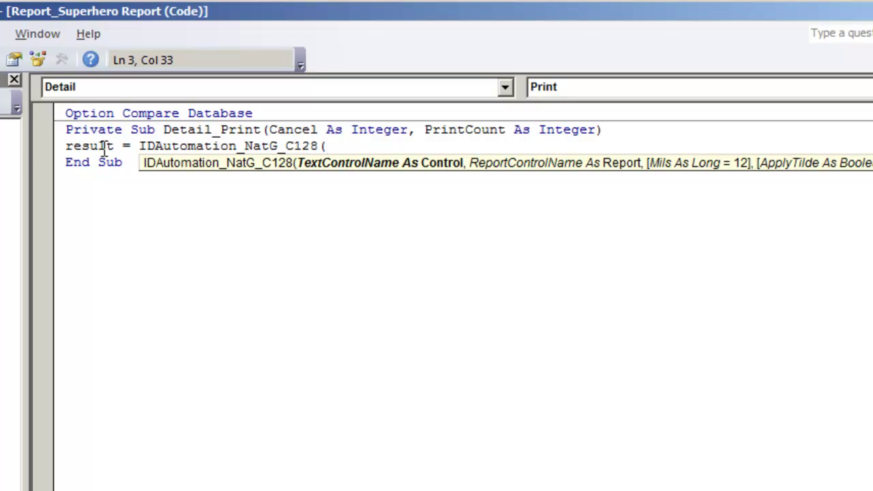
{"action": "type", "text": "Text"}
{"action": "type", "text": "23,"}
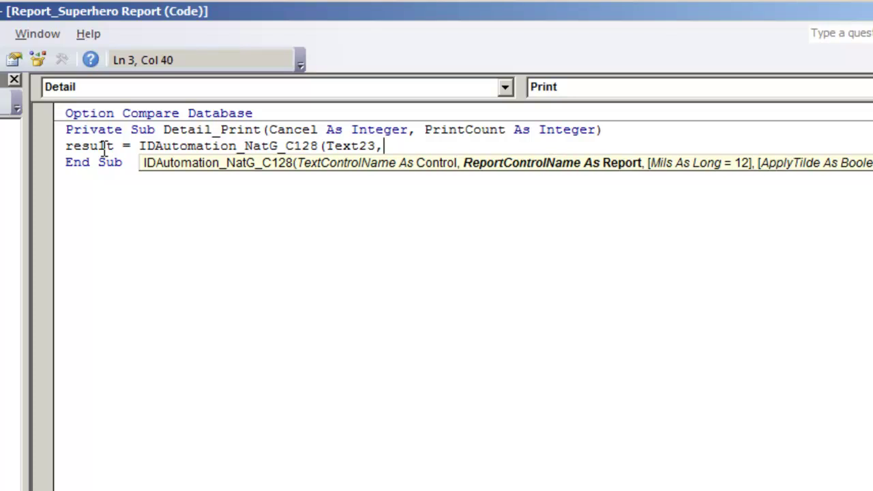
{"action": "type", "text": "Me"}
{"action": "type", "text": ")"}
Step: Commit the IDAutomation_NatG_C128 barcode line and close the Visual Basic editor
{"action": "left_click", "coordinate": [120, 251]}
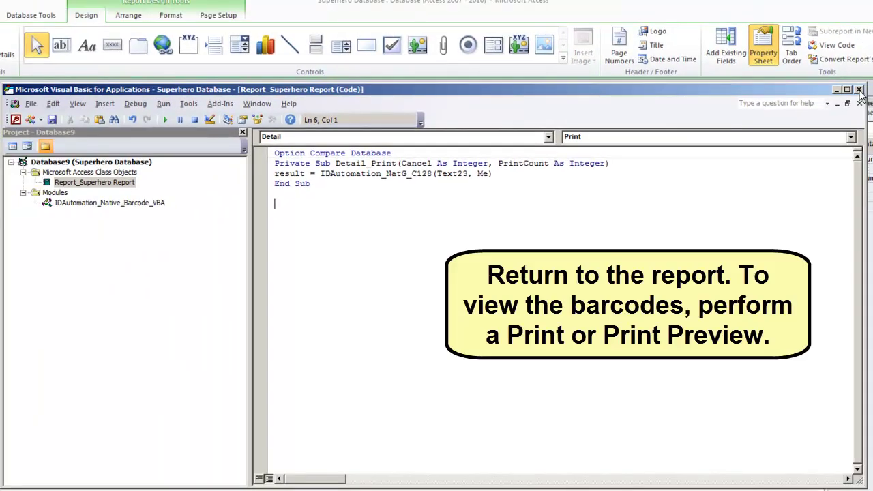
{"action": "left_click", "coordinate": [858, 91]}
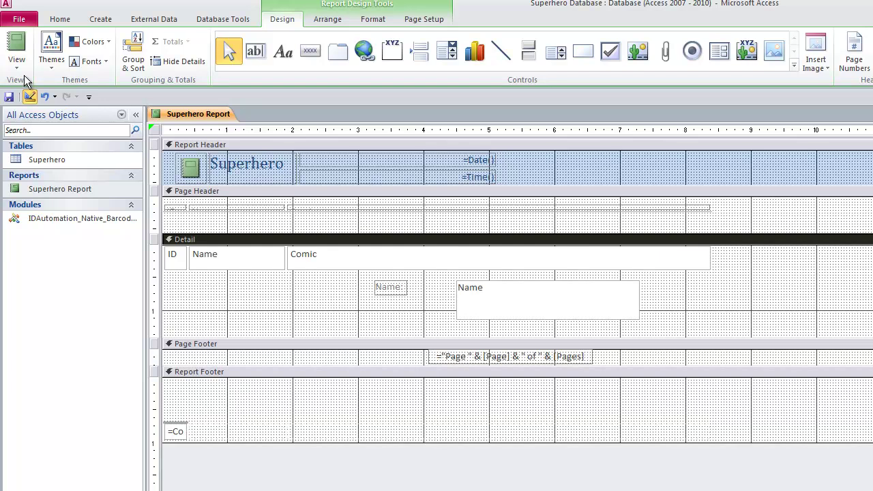
Step: Preview the report for printing and scroll through the Code 128 barcodes beneath each hero
{"action": "left_click", "coordinate": [15, 68]}
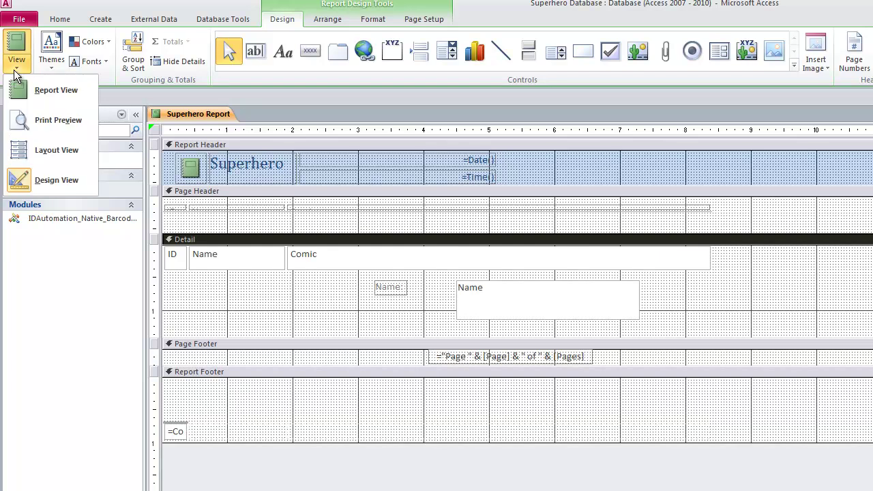
{"action": "left_click", "coordinate": [41, 119]}
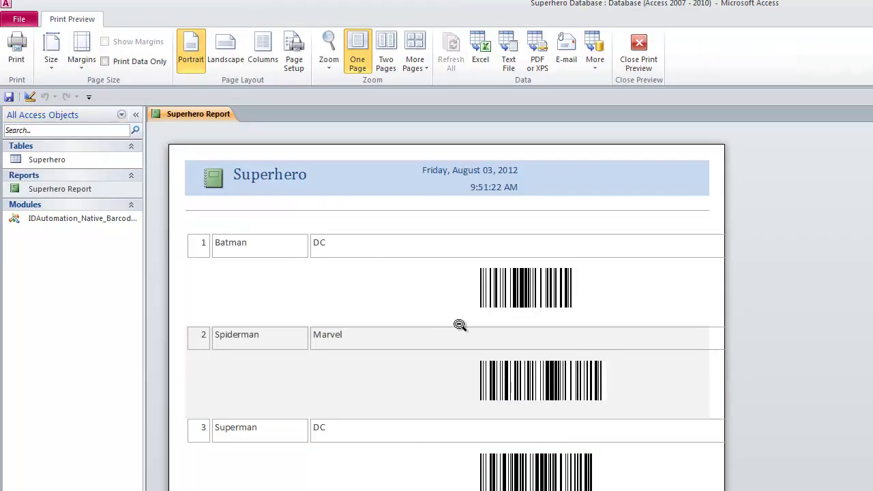
{"action": "scroll", "coordinate": [459, 323], "scroll_direction": "down", "scroll_amount": 1}
{"action": "scroll", "coordinate": [461, 323], "scroll_direction": "down", "scroll_amount": 1}
{"action": "scroll", "coordinate": [460, 323], "scroll_direction": "down", "scroll_amount": 1}
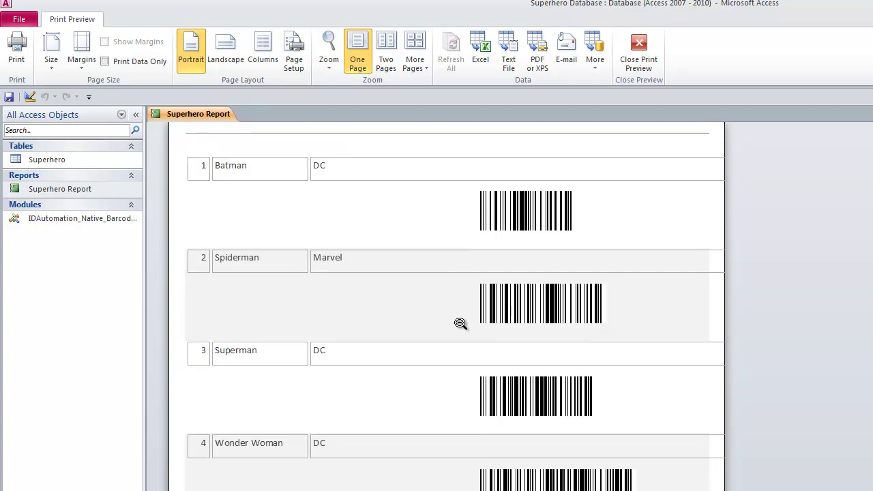
{"action": "scroll", "coordinate": [460, 323], "scroll_direction": "up", "scroll_amount": 2}
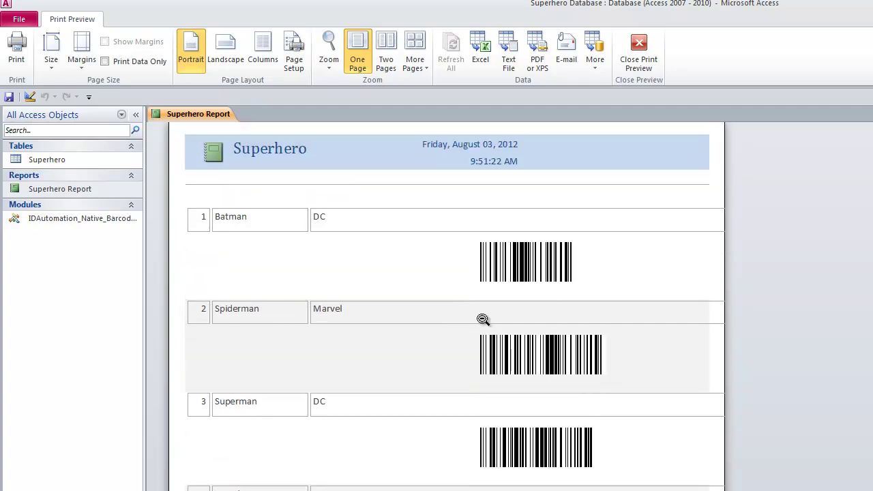
{"action": "scroll", "coordinate": [725, 426], "scroll_direction": "down", "scroll_amount": 1}
{"action": "scroll", "coordinate": [725, 433], "scroll_direction": "down", "scroll_amount": 1}
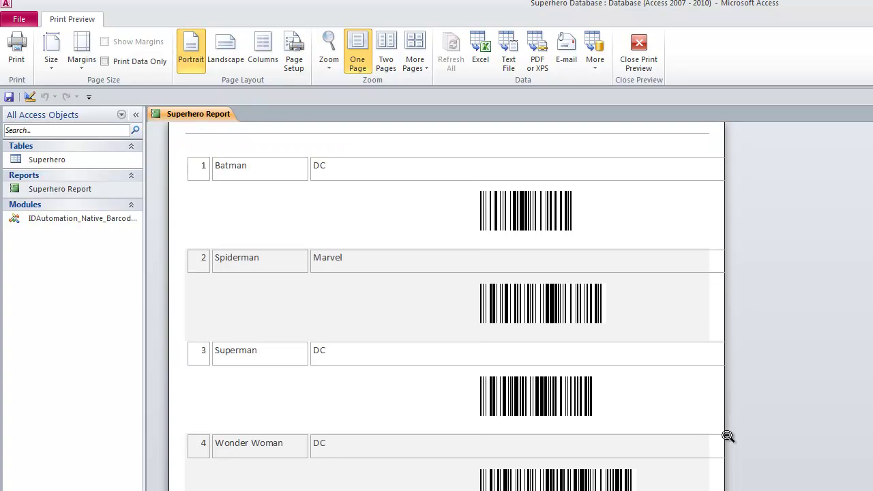
{"action": "scroll", "coordinate": [727, 436], "scroll_direction": "down", "scroll_amount": 1}
{"action": "scroll", "coordinate": [729, 437], "scroll_direction": "down", "scroll_amount": 2}
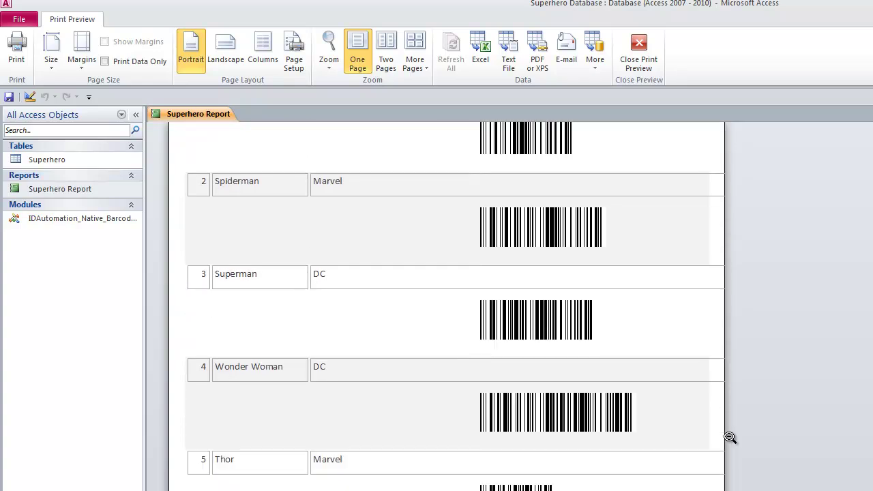
{"action": "scroll", "coordinate": [730, 435], "scroll_direction": "up", "scroll_amount": 3}
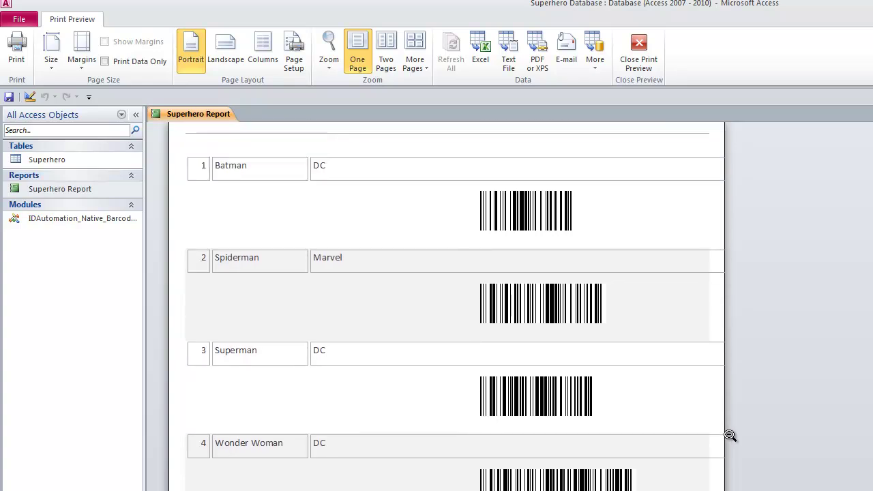
{"action": "scroll", "coordinate": [730, 435], "scroll_direction": "up", "scroll_amount": 2}
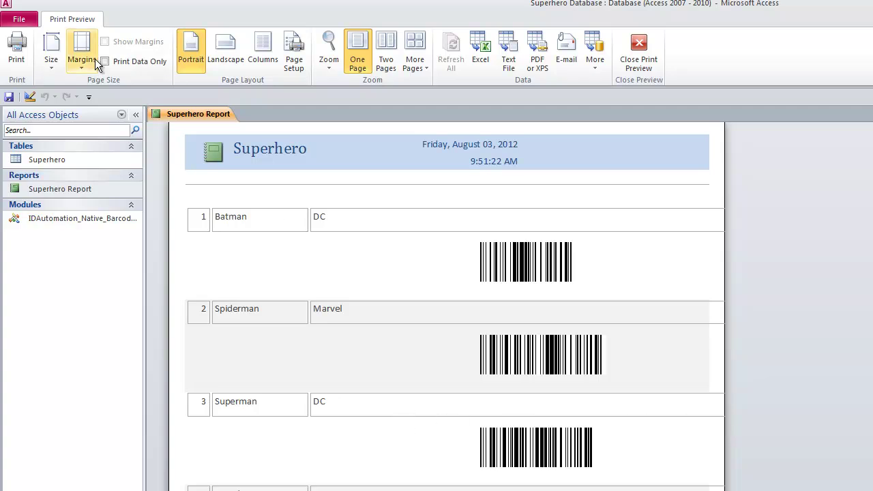